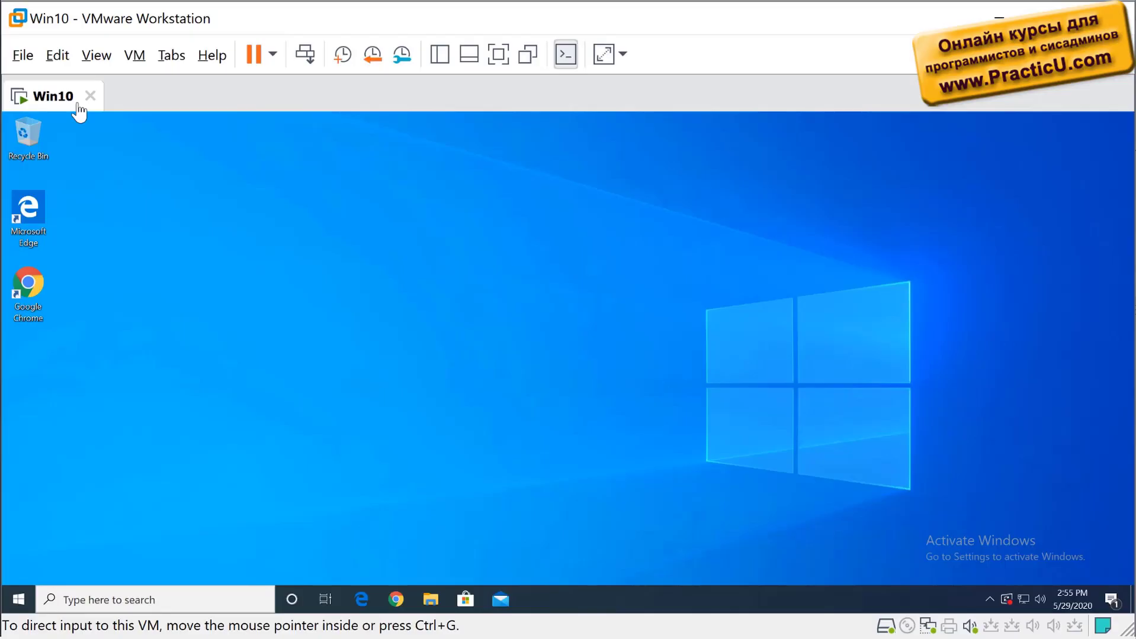
Open Disk Management in the Windows 10 virtual machine and maximize its window.
right_click(19, 599)
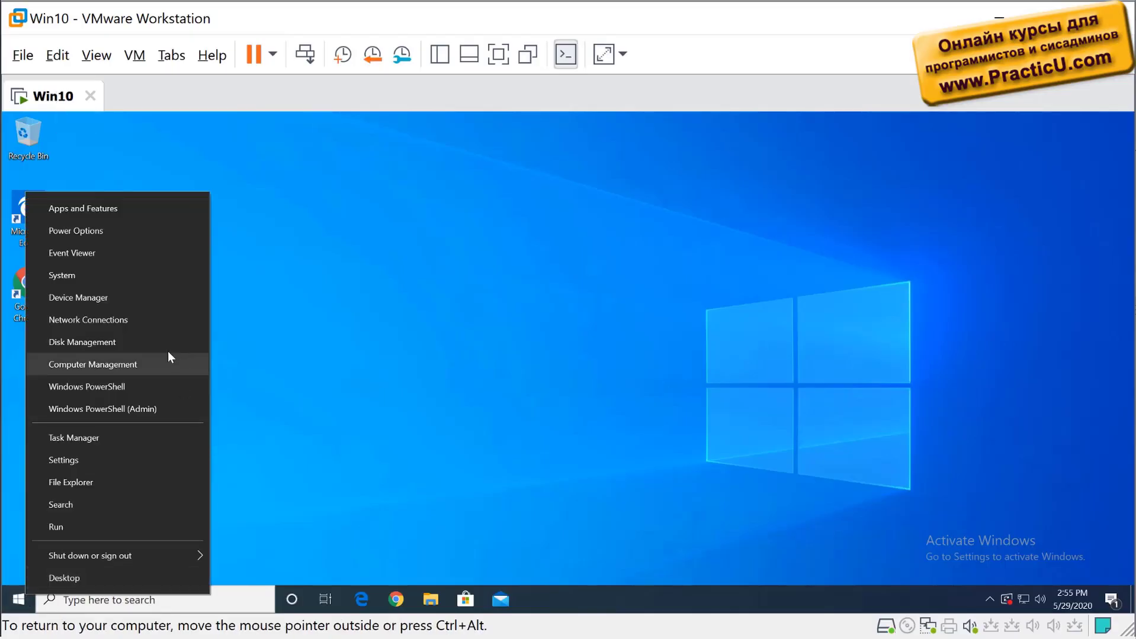
click(128, 337)
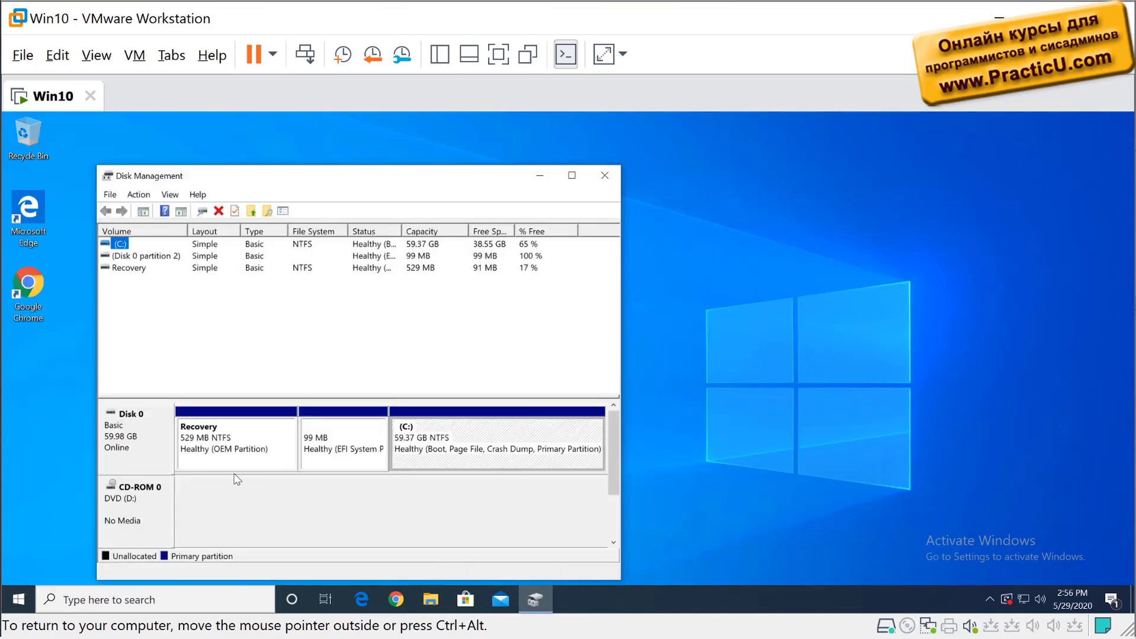
double_click(291, 181)
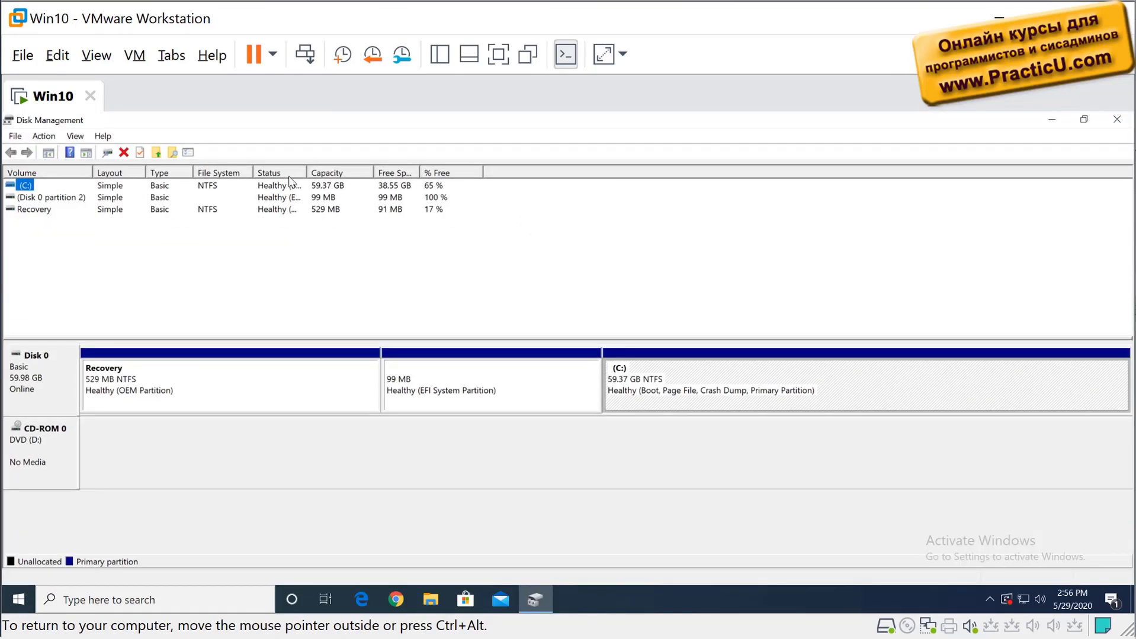
Add a new 60 GB SCSI hard disk, split into multiple files, in the Win10 virtual machine's settings.
right_click(55, 98)
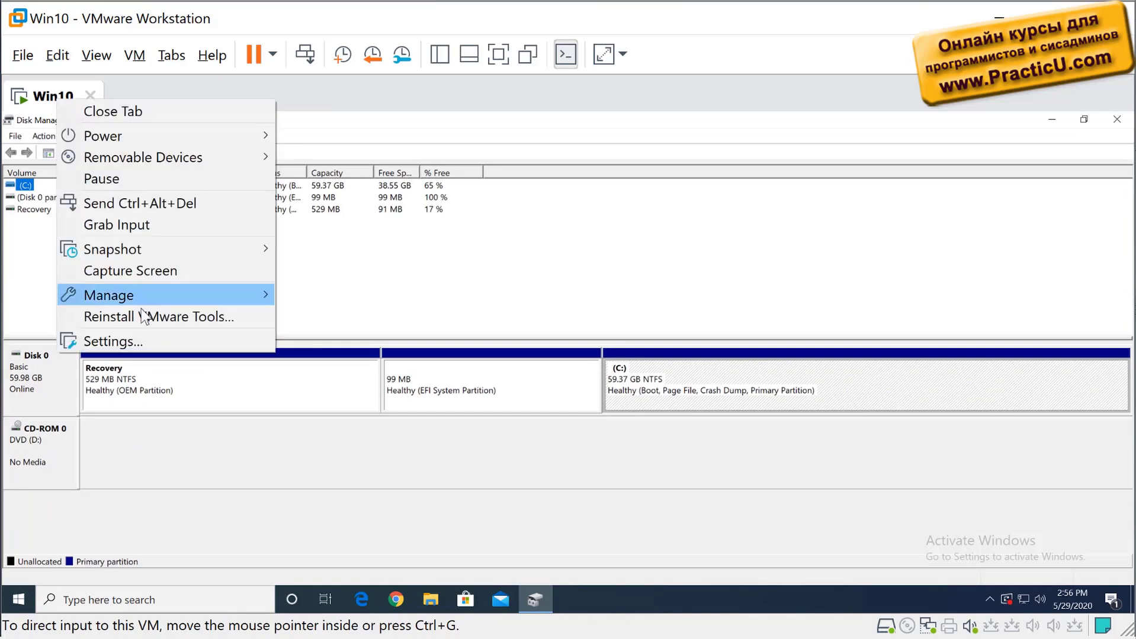
click(147, 346)
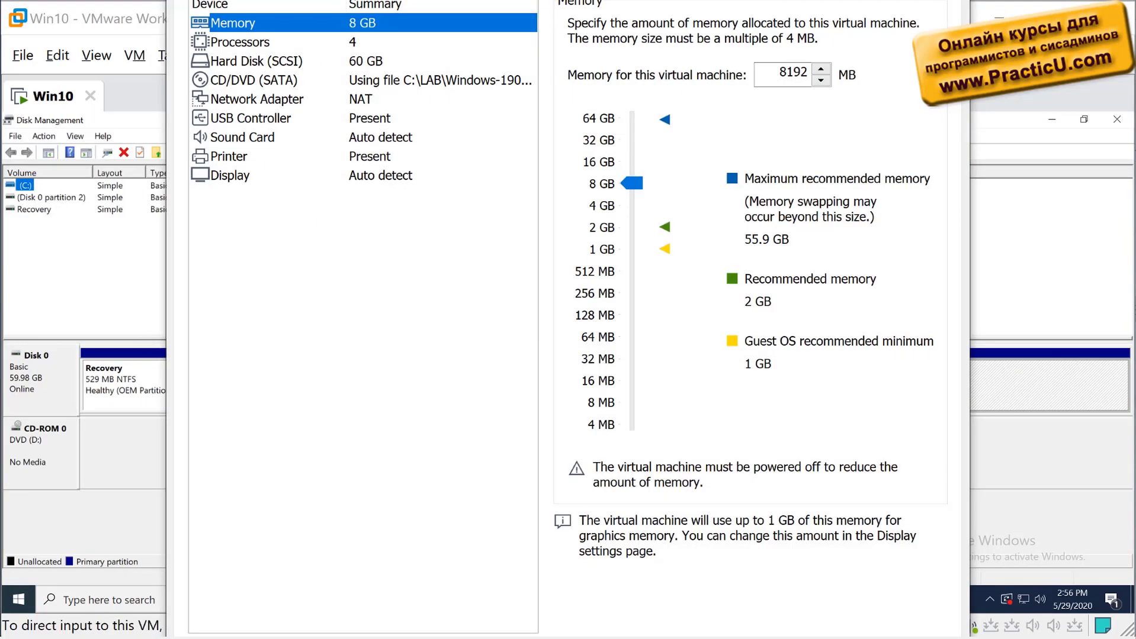
drag(367, 0, 341, 55)
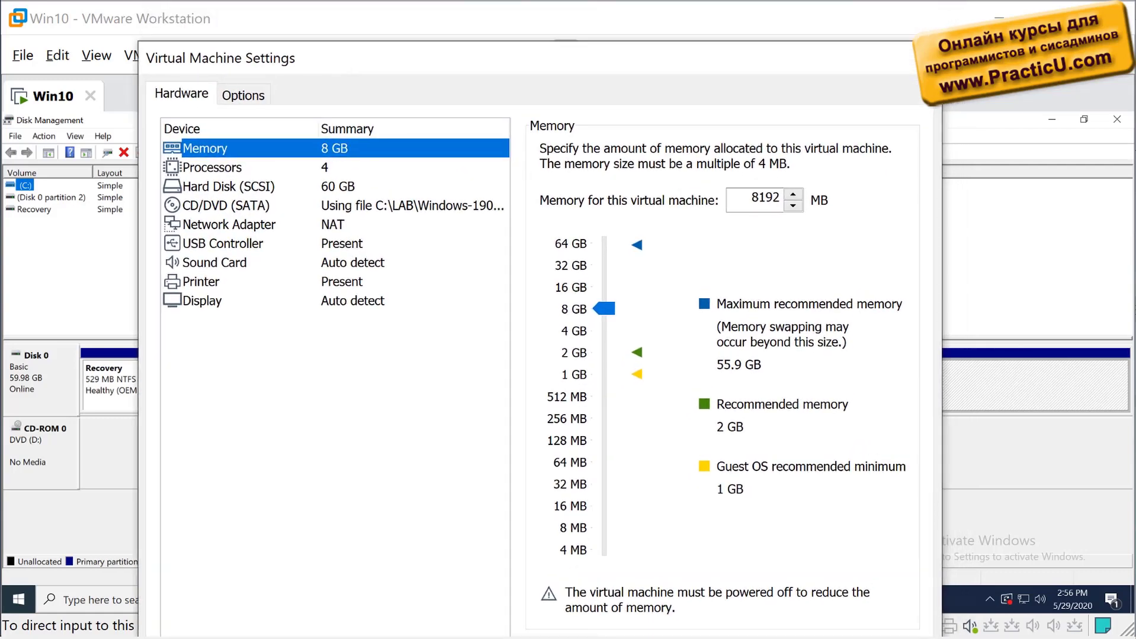
key(alt+a)
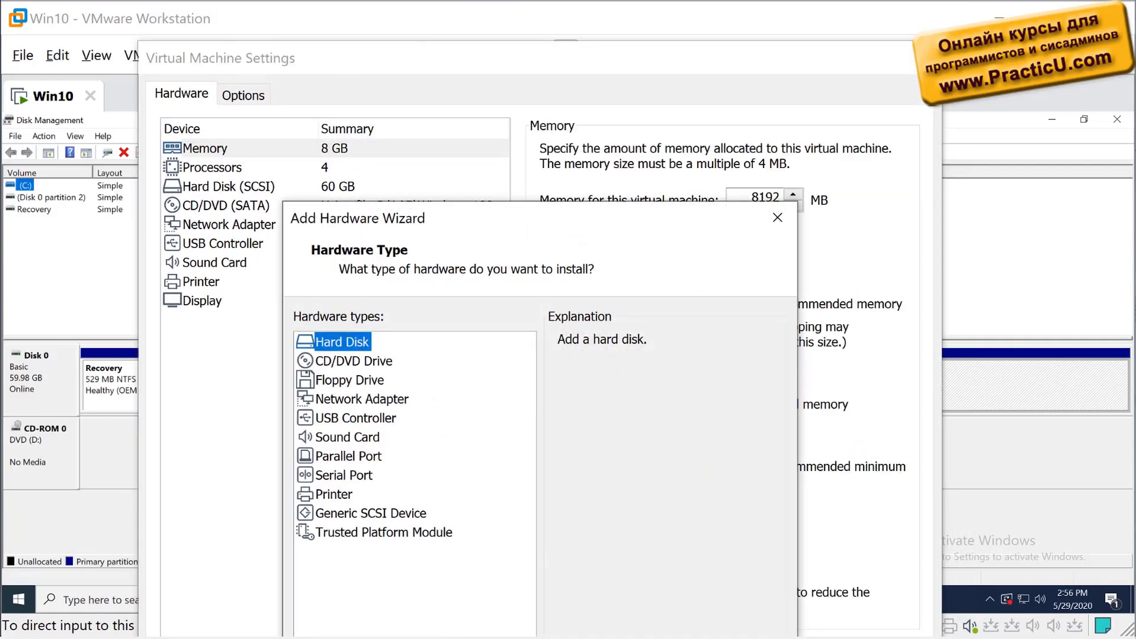
drag(593, 228, 595, 126)
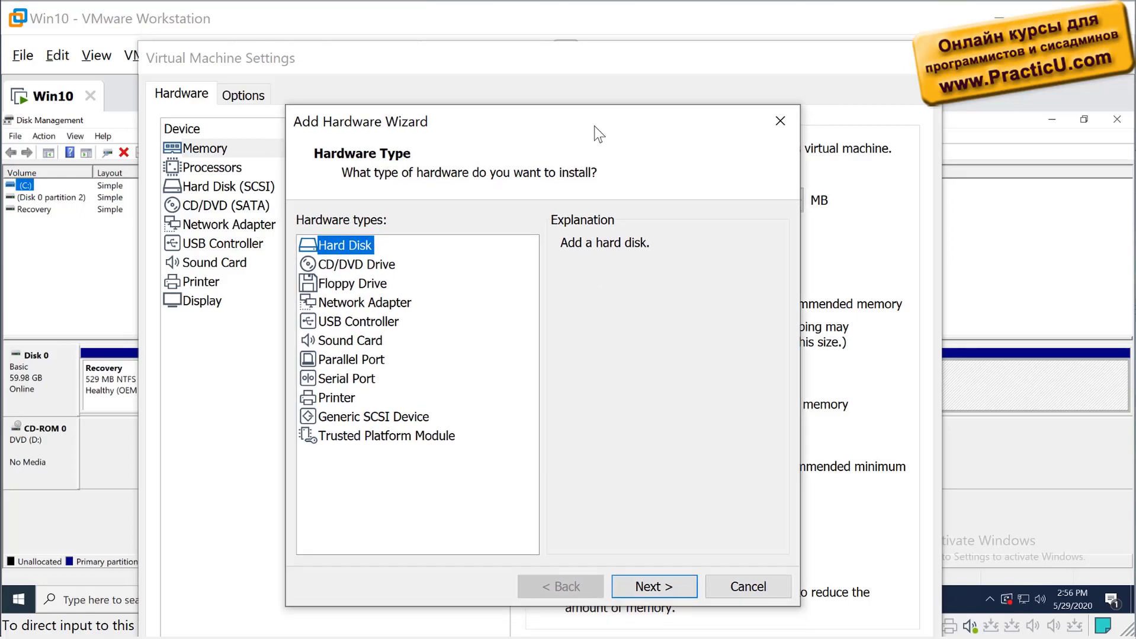
click(661, 588)
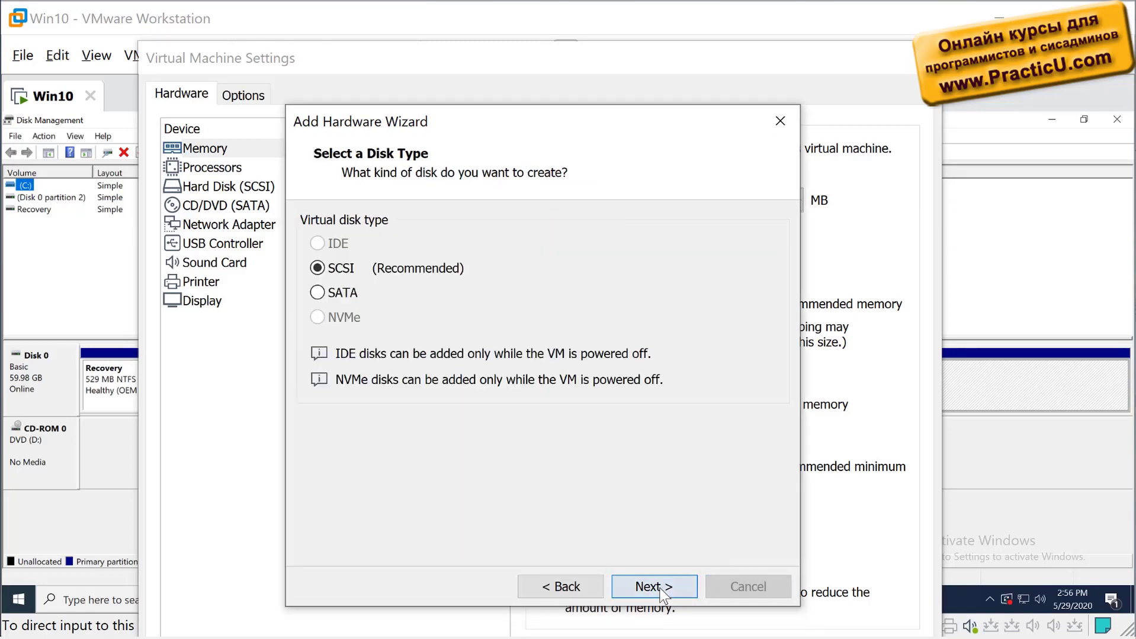
click(662, 589)
click(660, 588)
click(651, 587)
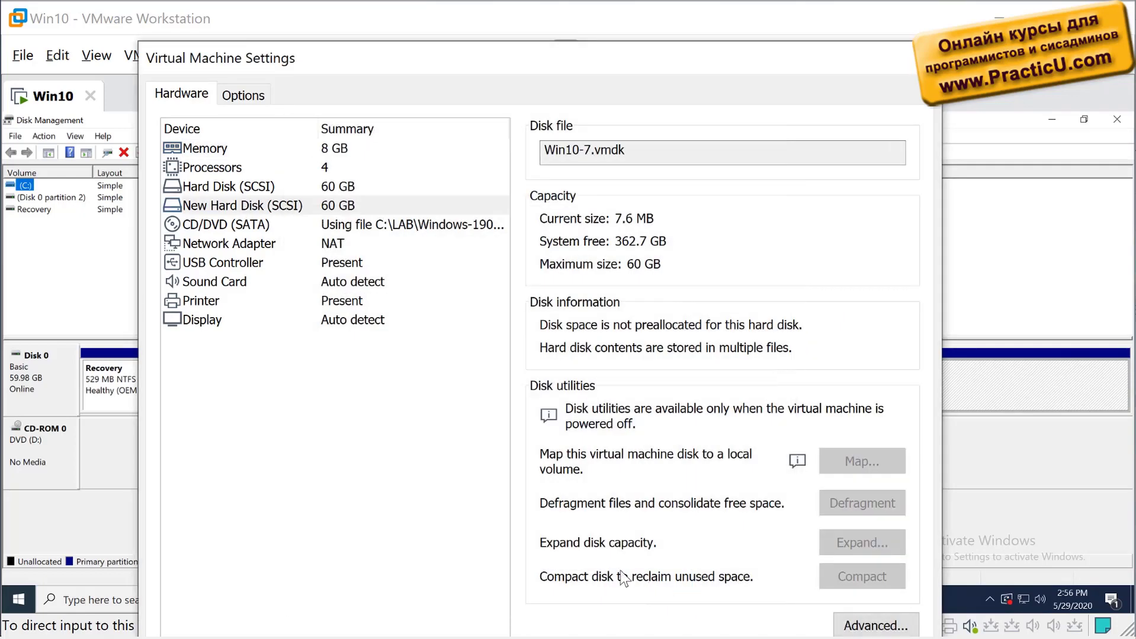
Add a second new 60 GB SCSI hard disk to the virtual machine, keeping the default disk options.
click(414, 638)
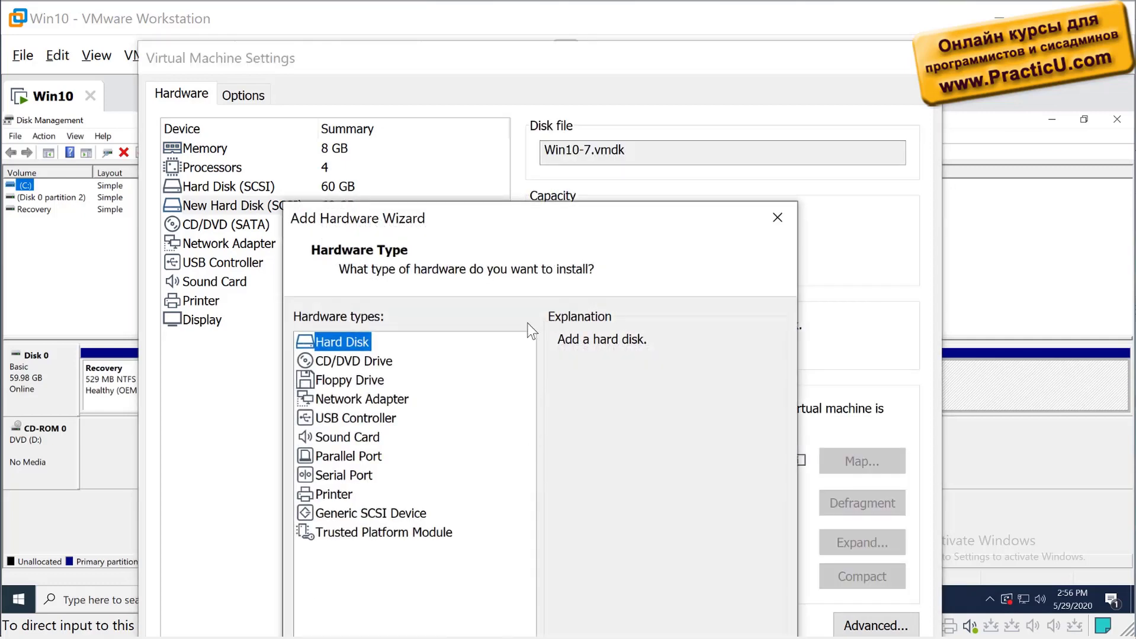
drag(517, 215, 556, 111)
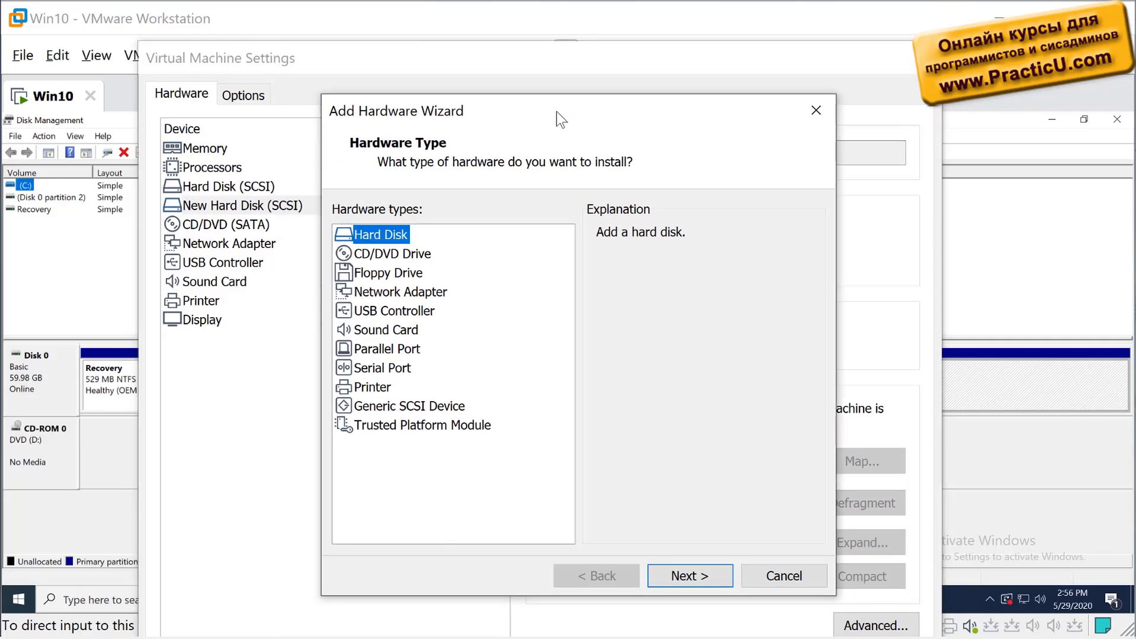
click(687, 574)
click(688, 573)
click(689, 573)
click(689, 573)
click(688, 573)
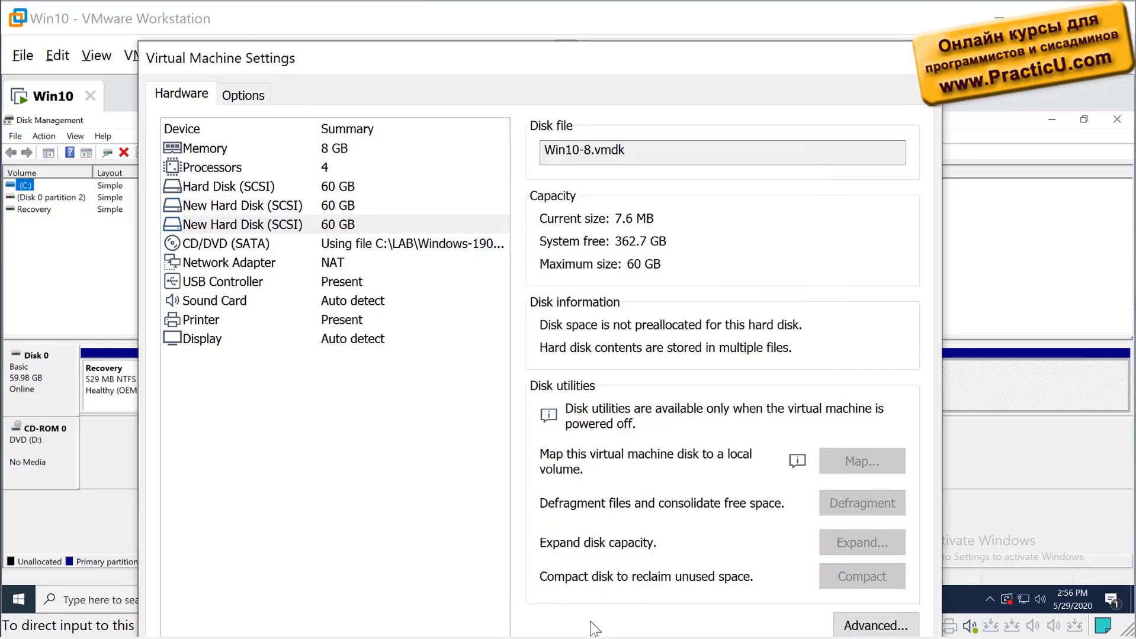
Add a third new SCSI hard disk with a maximum size of 10 GB, split into multiple files.
click(414, 637)
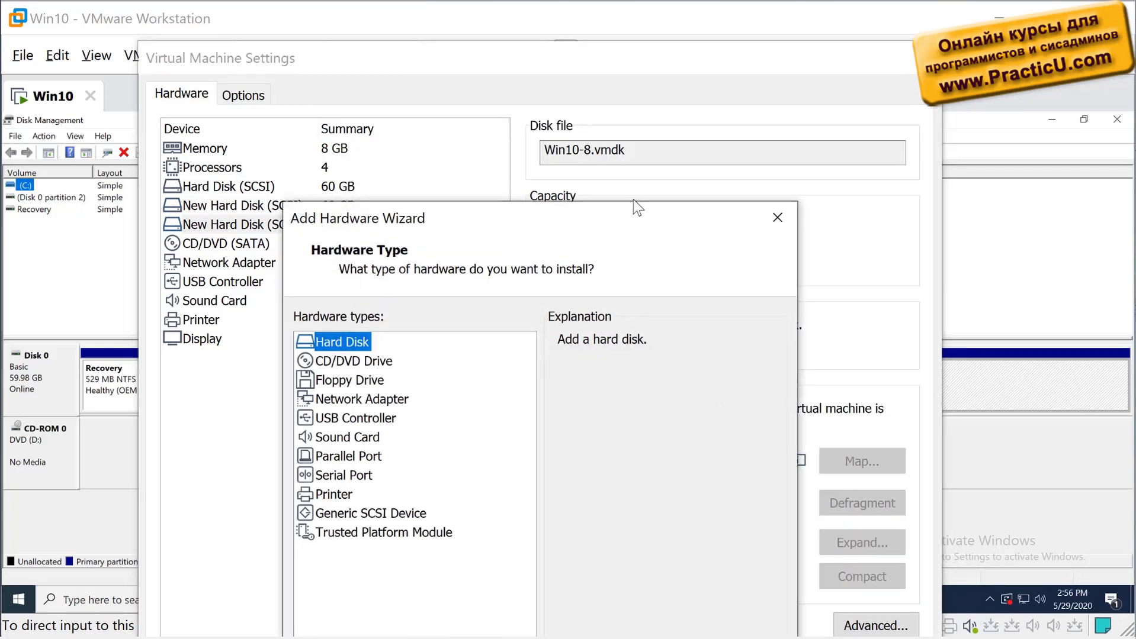
drag(633, 210, 715, 100)
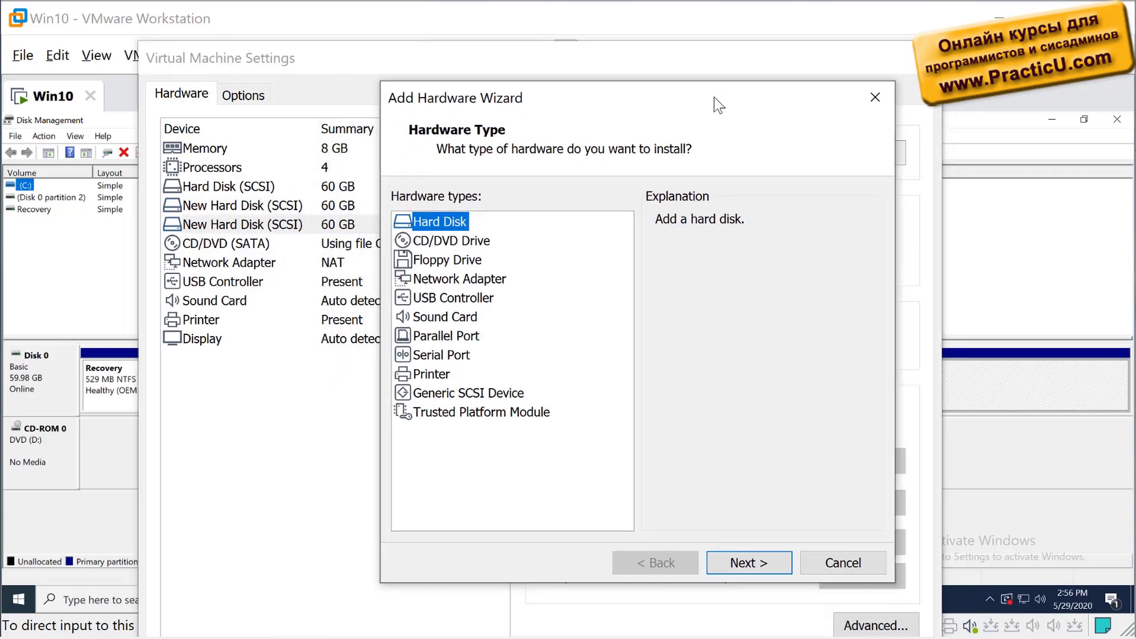
click(749, 561)
click(749, 562)
click(749, 561)
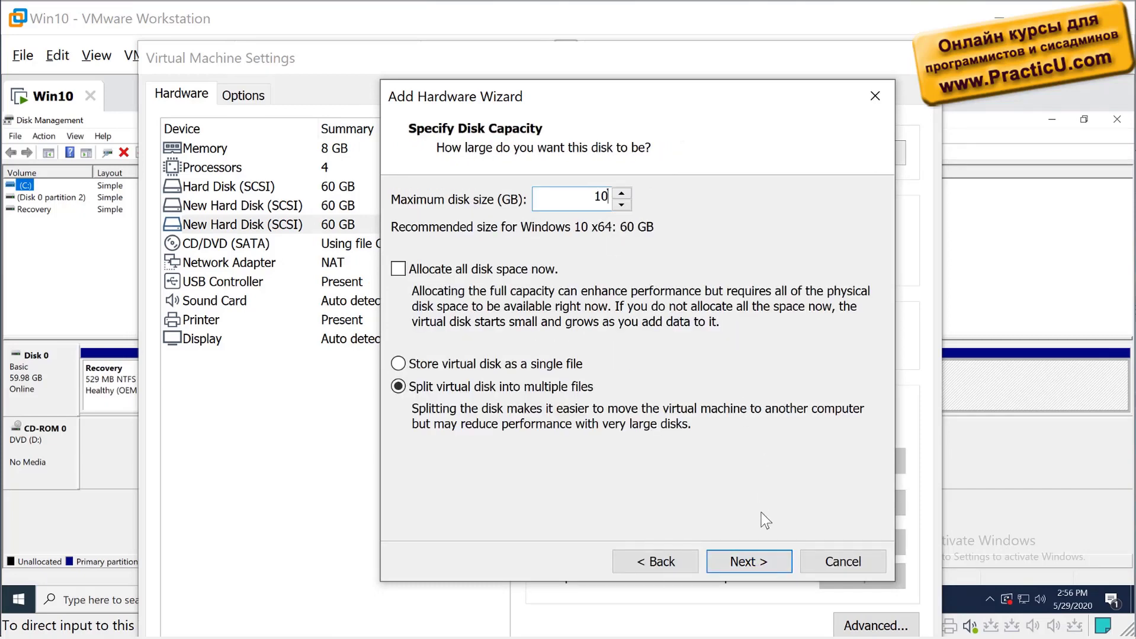
click(761, 558)
click(749, 560)
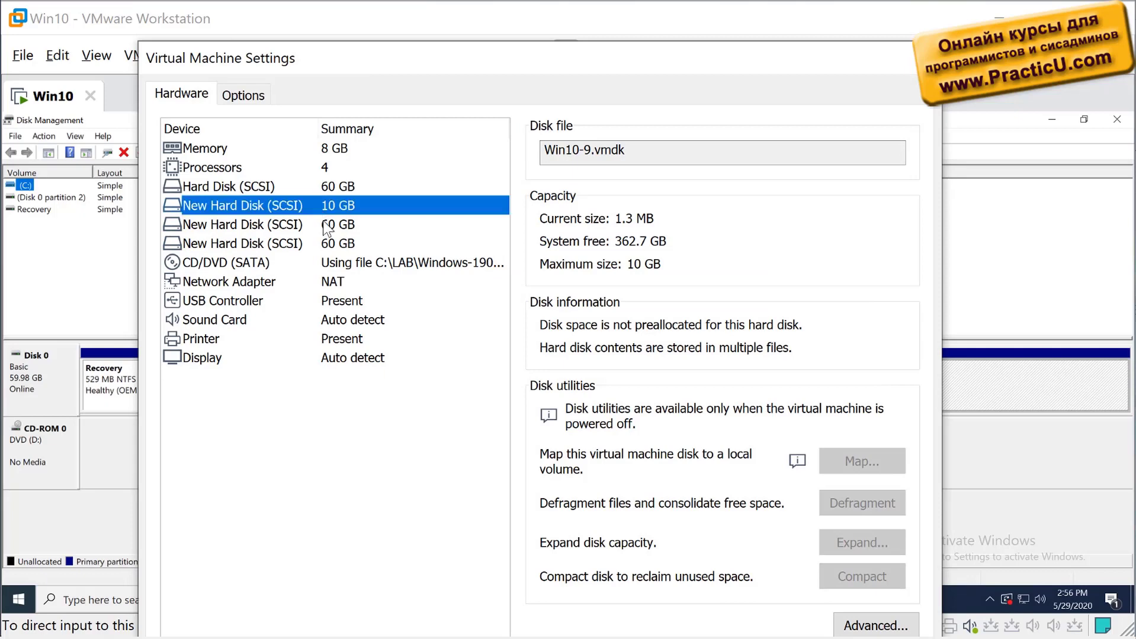
Check the listed hard disks, apply the virtual machine settings, and enlarge the graphical disk area in Disk Management.
click(322, 224)
click(325, 237)
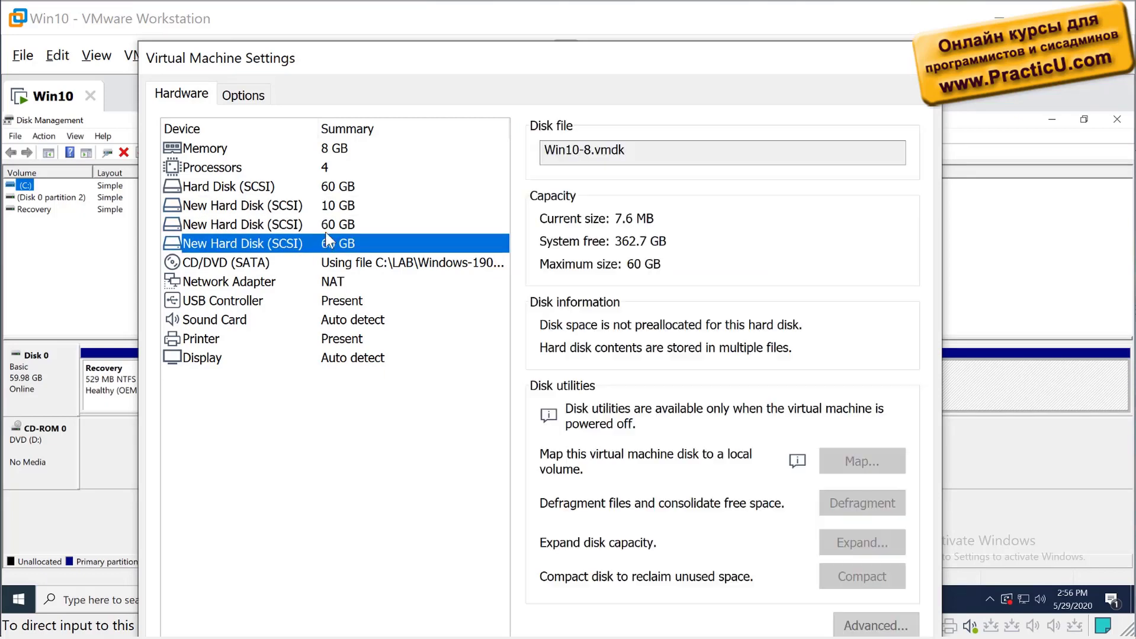
click(289, 188)
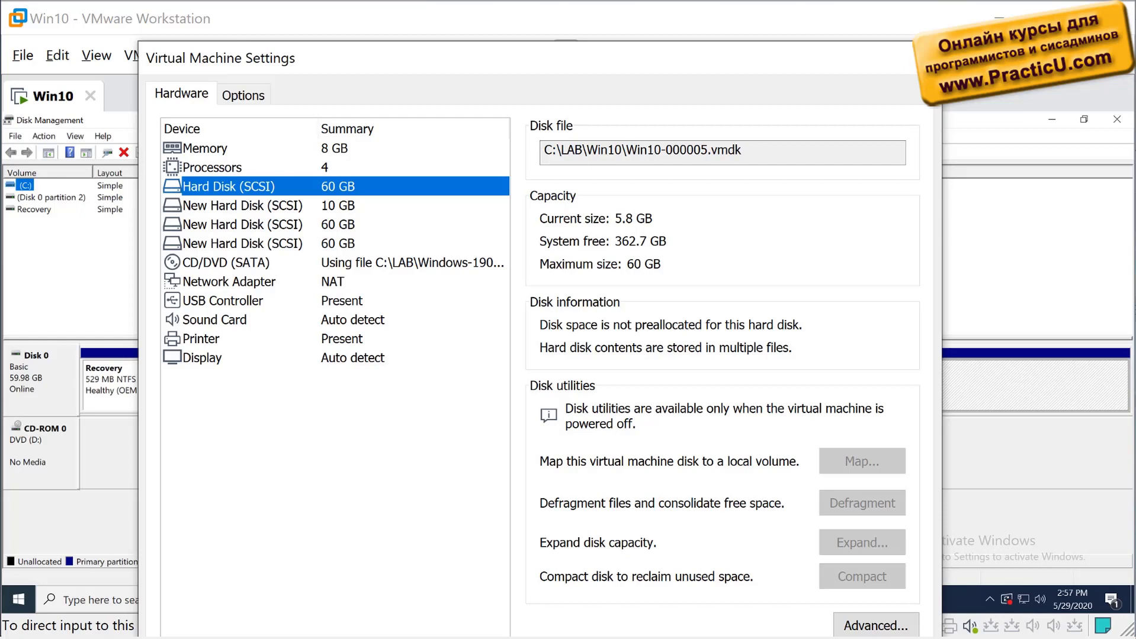
key(Return)
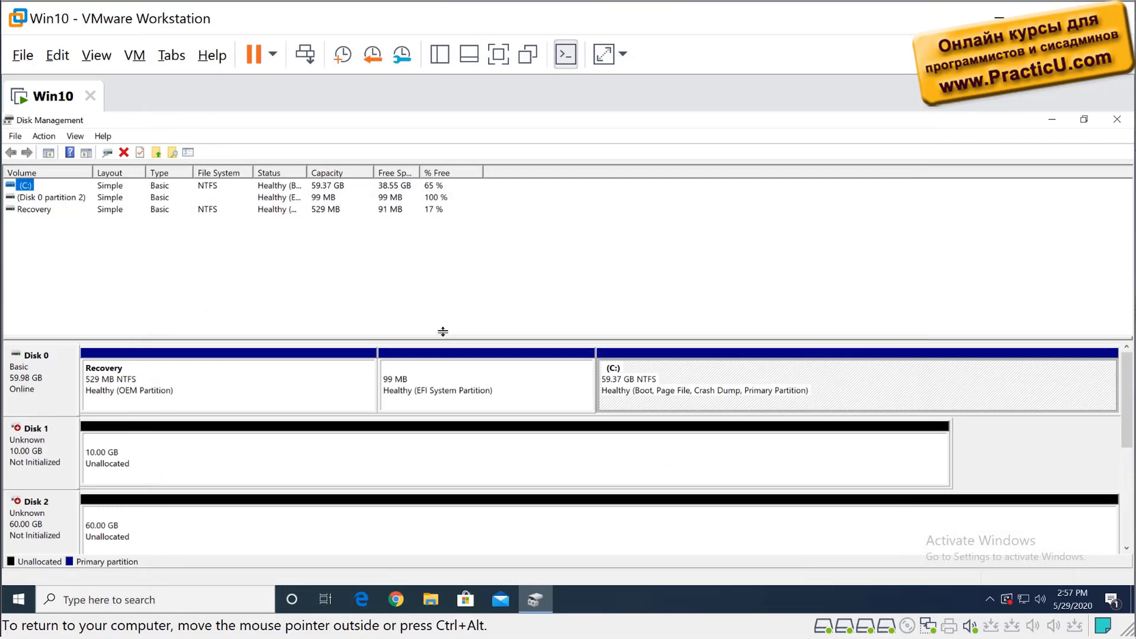
drag(442, 335, 457, 236)
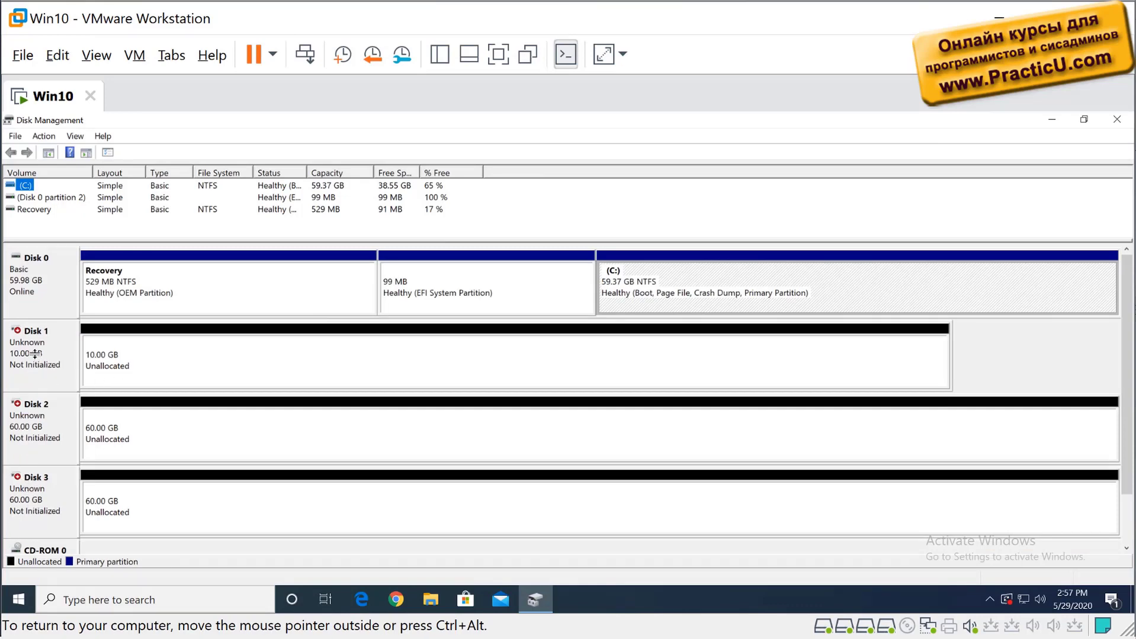
Initialize Disk 1, Disk 2 and Disk 3 with the GPT (GUID Partition Table) partition style.
right_click(208, 354)
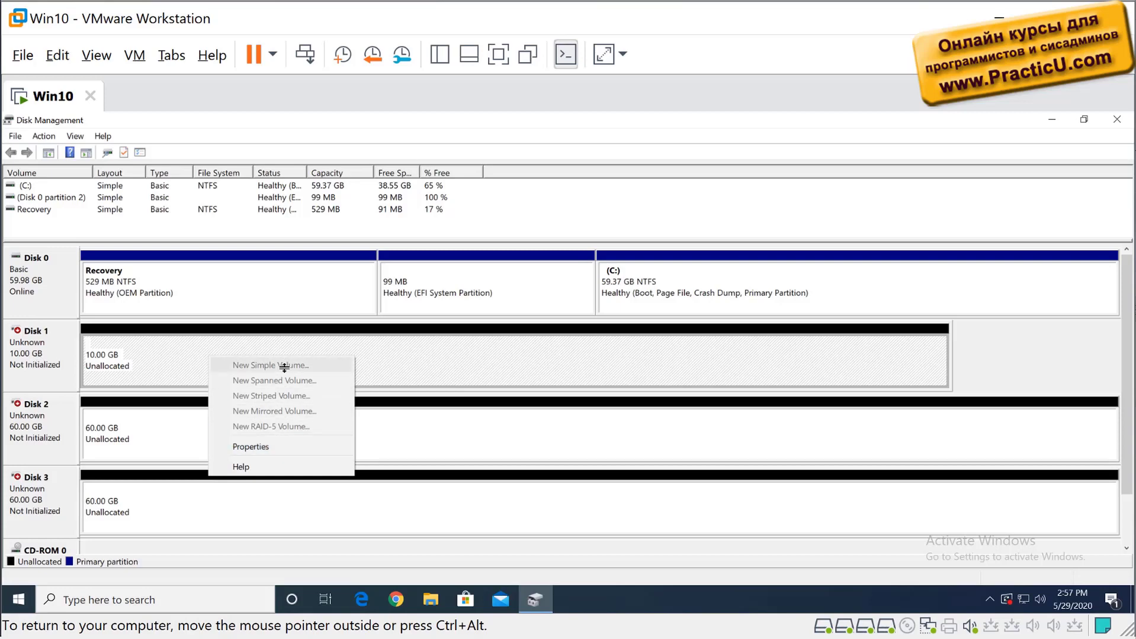
right_click(73, 360)
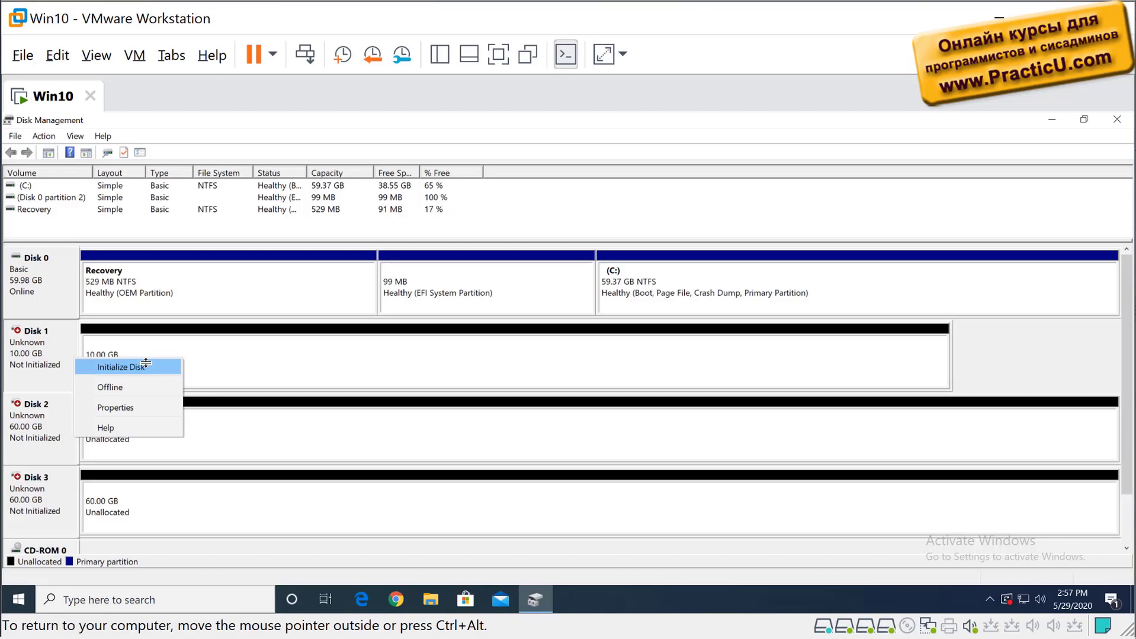
click(146, 363)
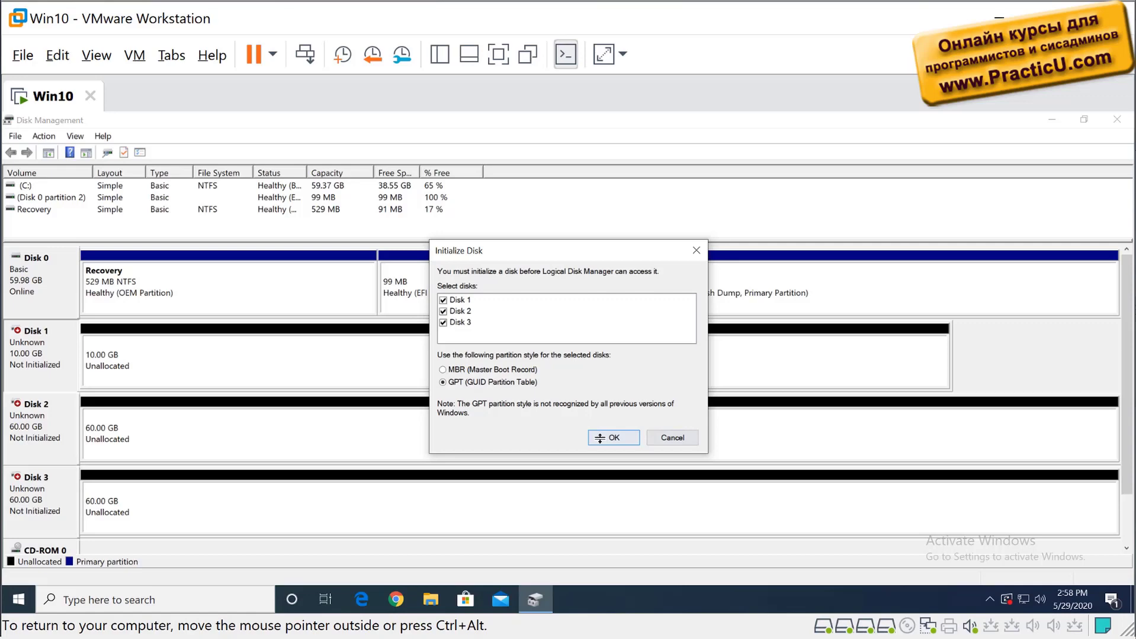
click(600, 438)
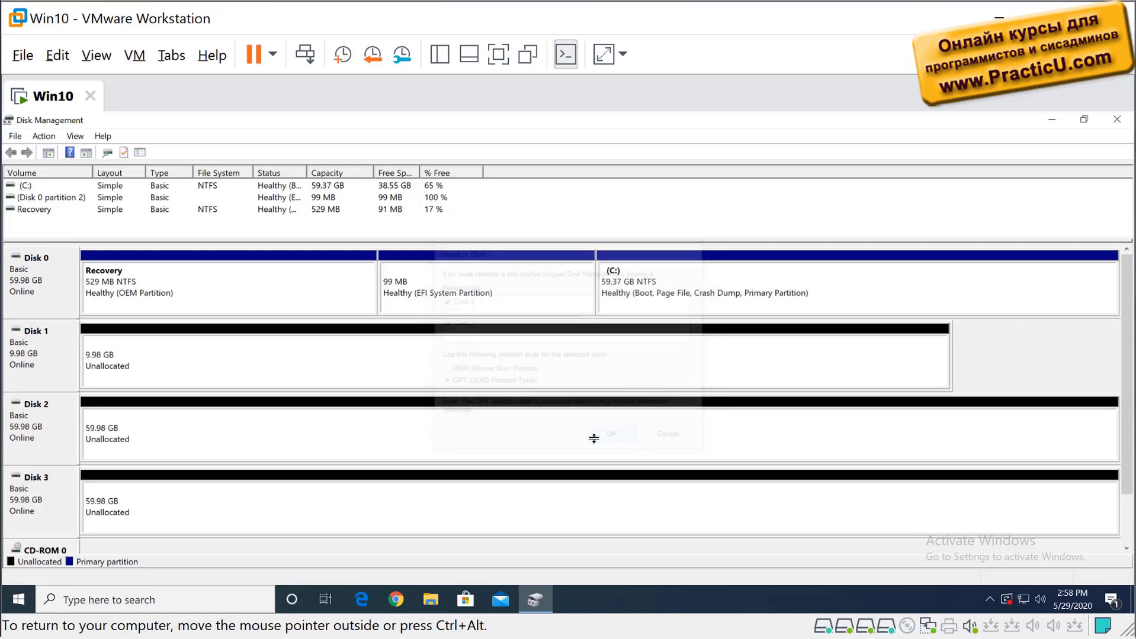
right_click(186, 364)
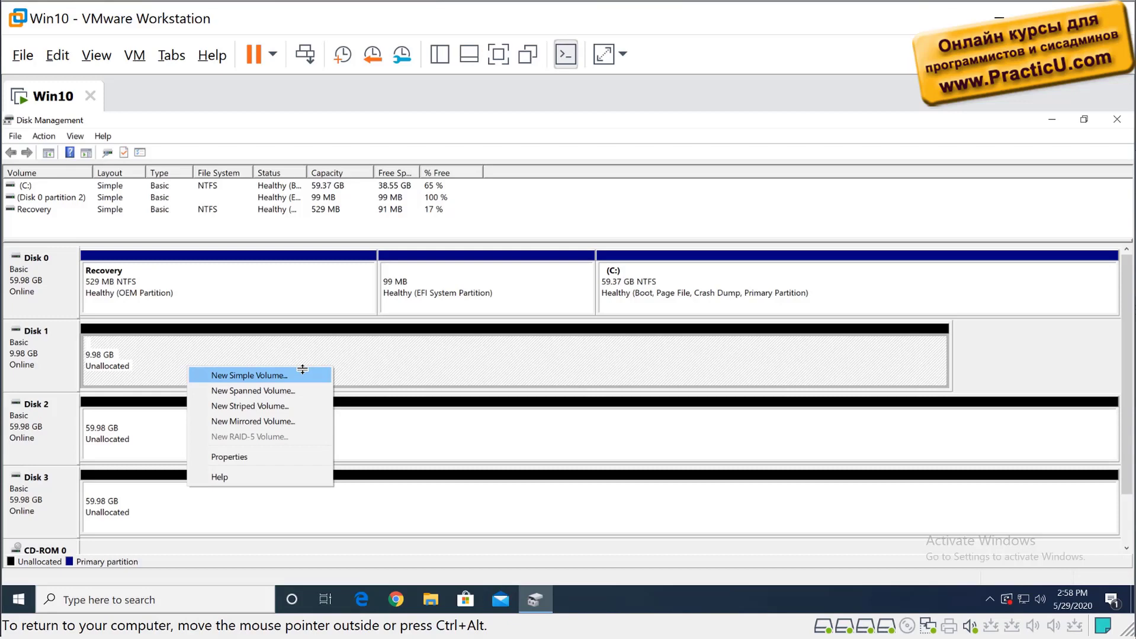
click(302, 369)
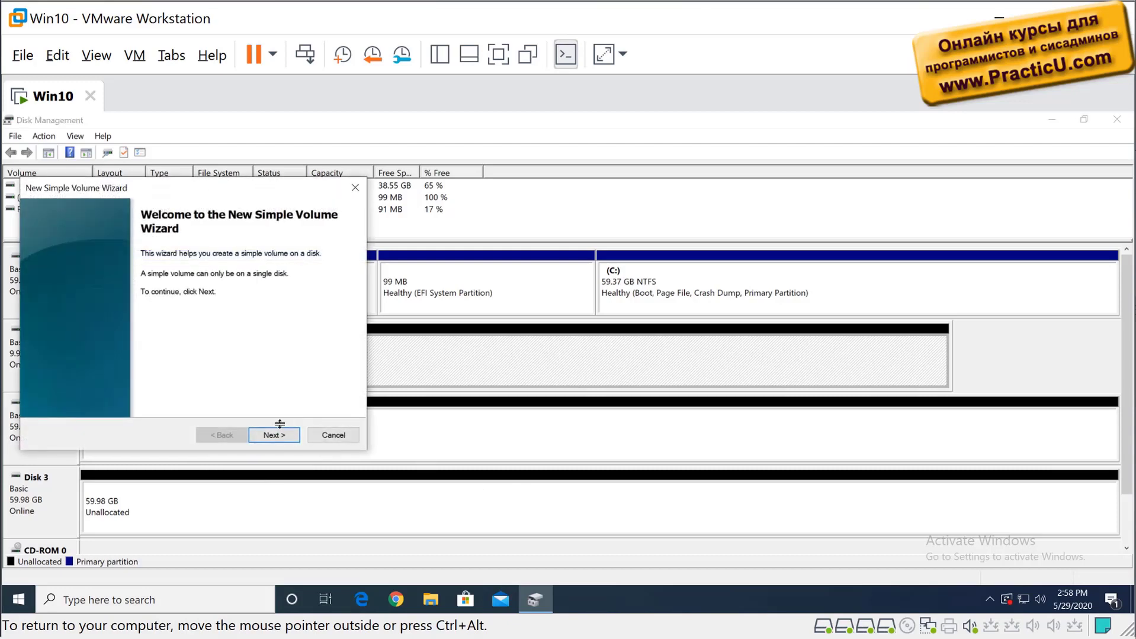
click(275, 435)
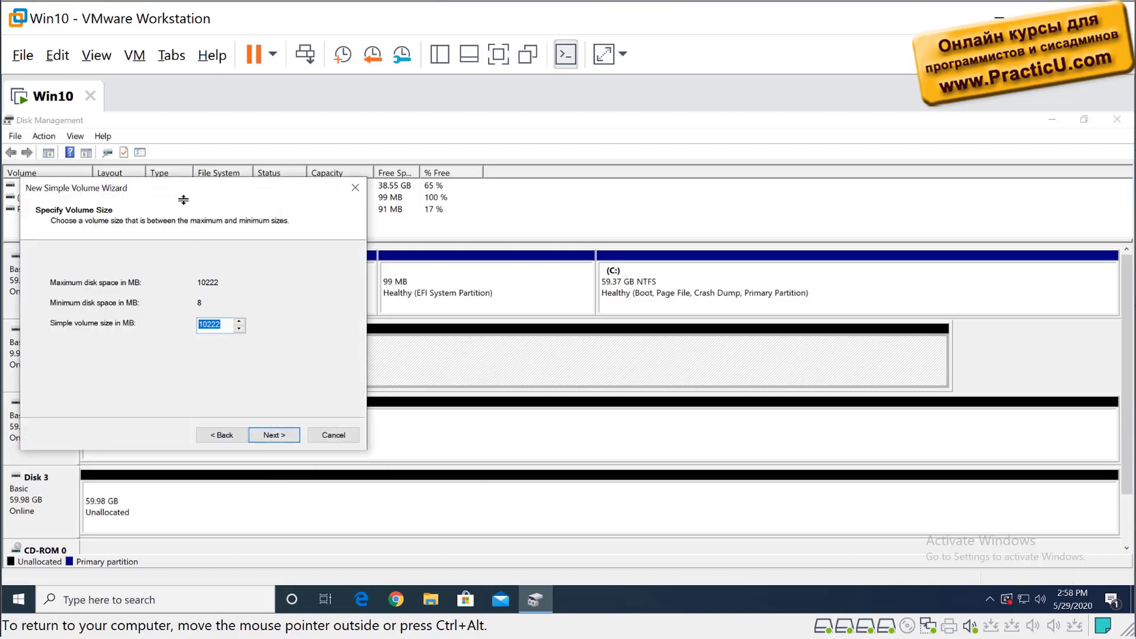
drag(185, 187, 366, 228)
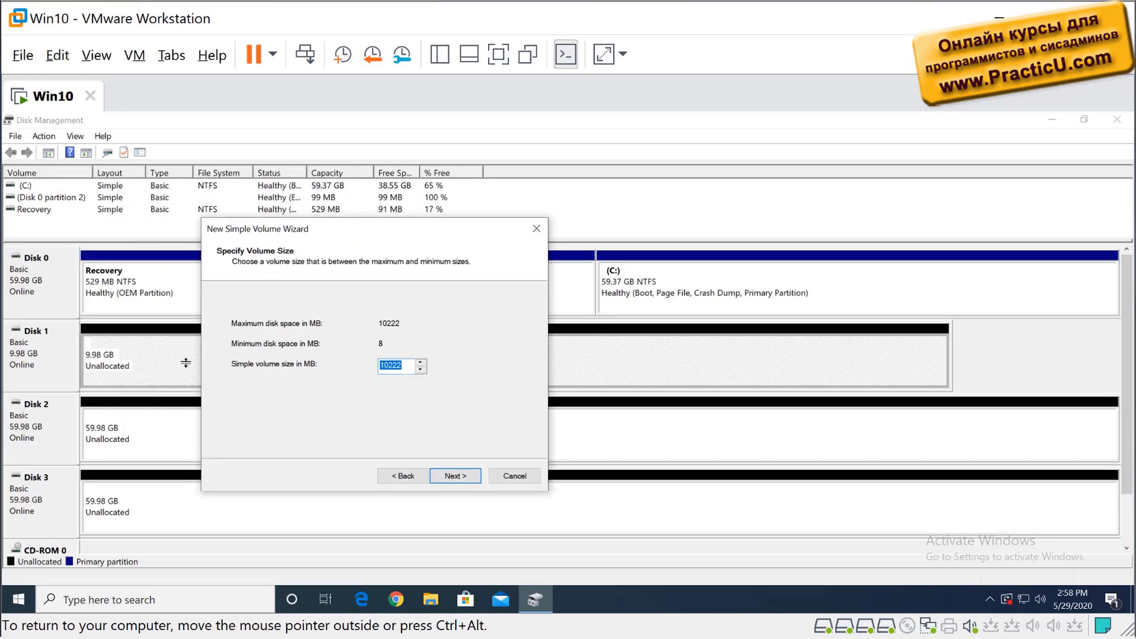
click(421, 371)
click(420, 371)
click(421, 371)
click(419, 361)
click(418, 360)
click(418, 361)
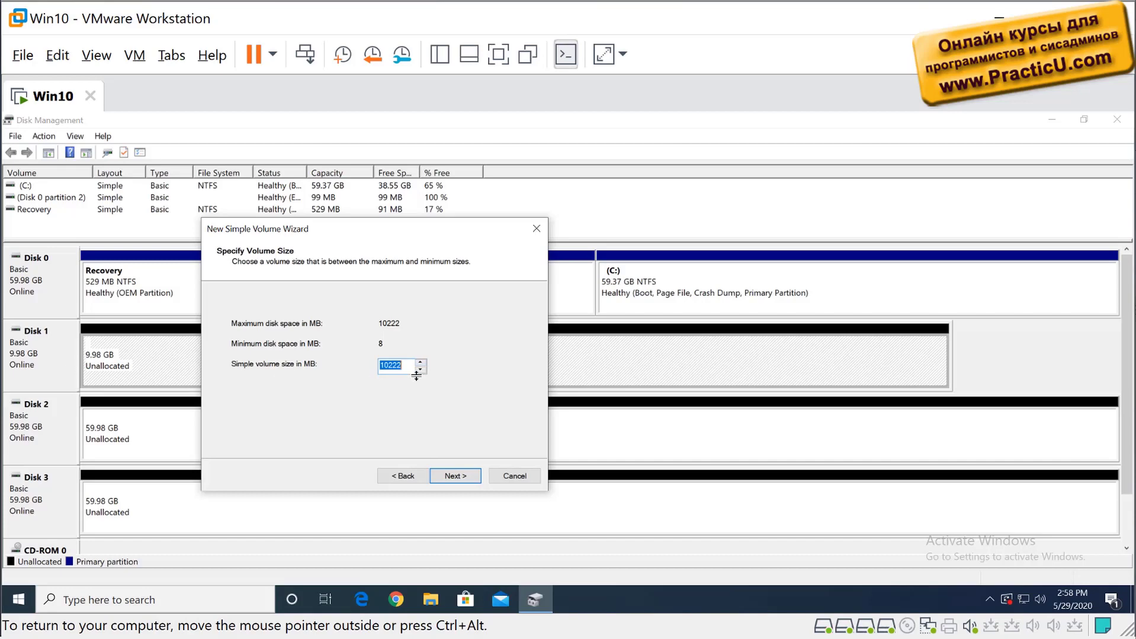
click(524, 477)
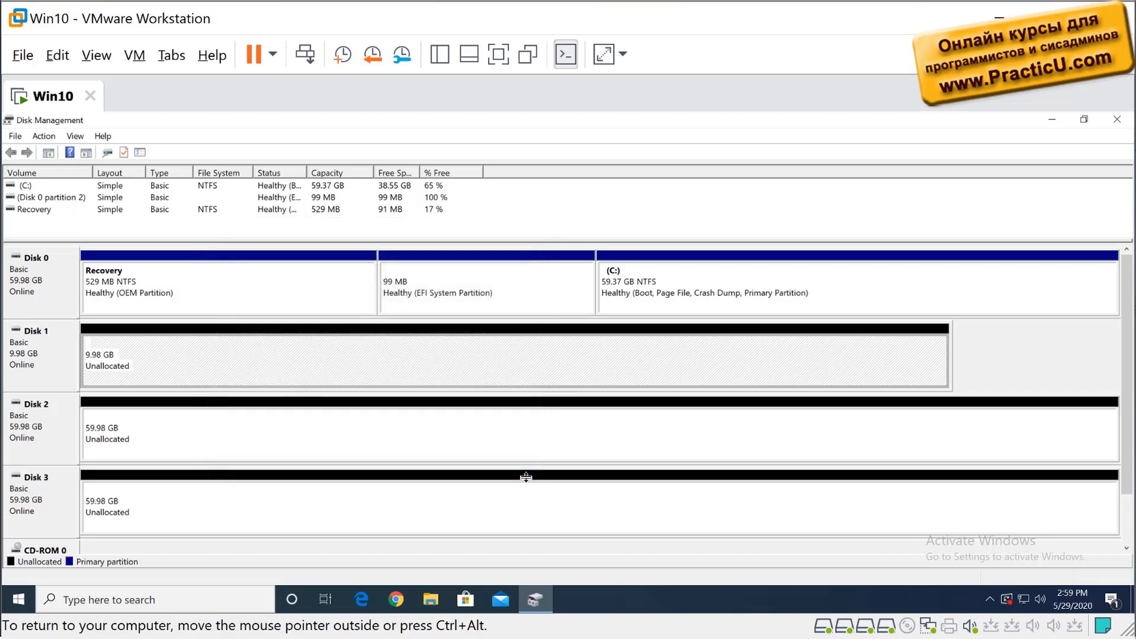
Switch to the Chrome browser, search Google for "pci express raid controller" in a new tab, and browse the results.
click(900, 29)
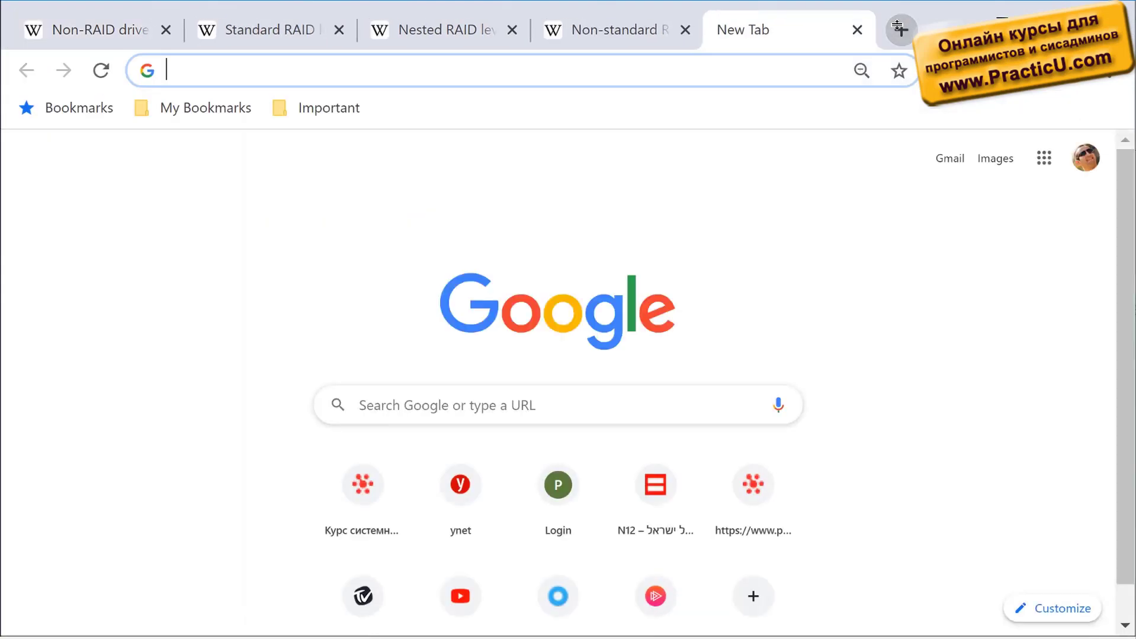
text(PCI EXPRES)
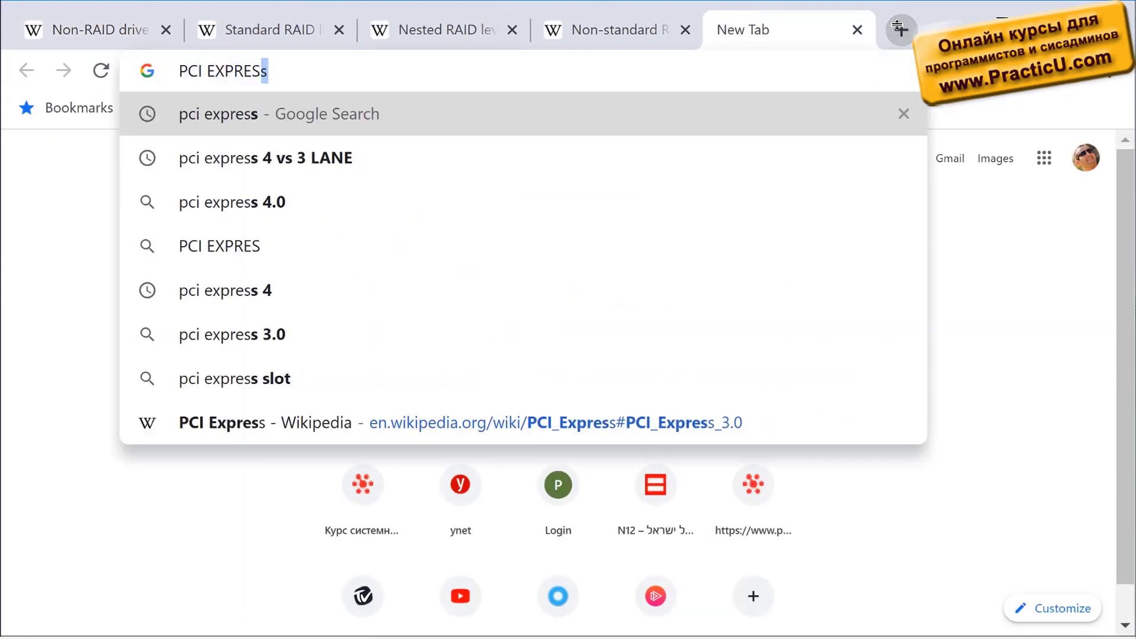
text(S RAID)
key(Return)
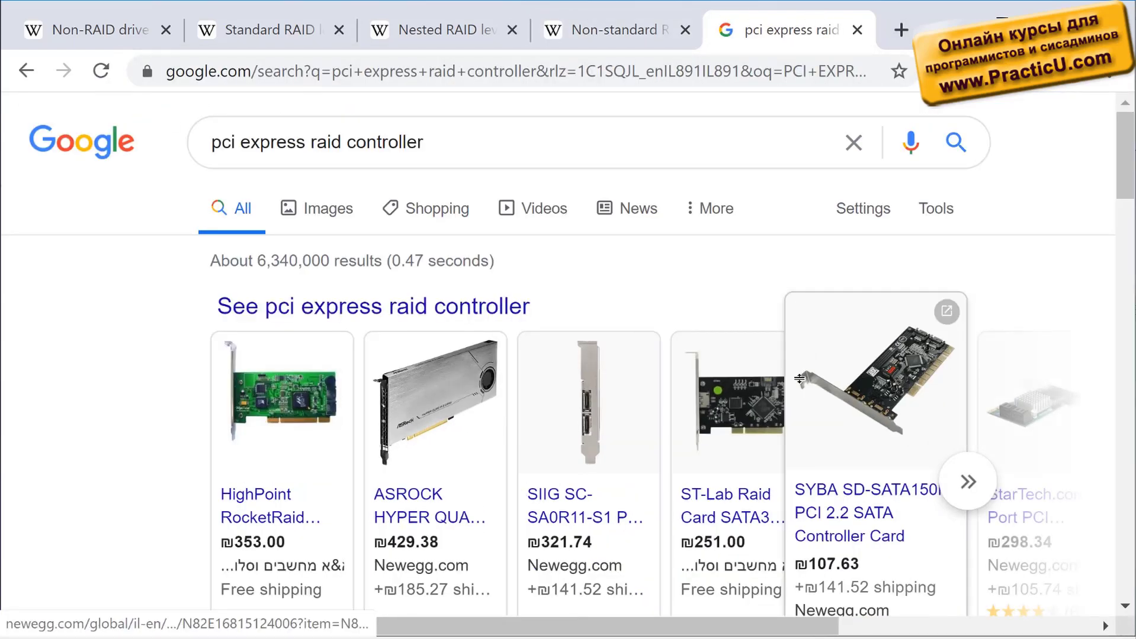
scroll(105, 379, down, 3)
scroll(104, 379, down, 3)
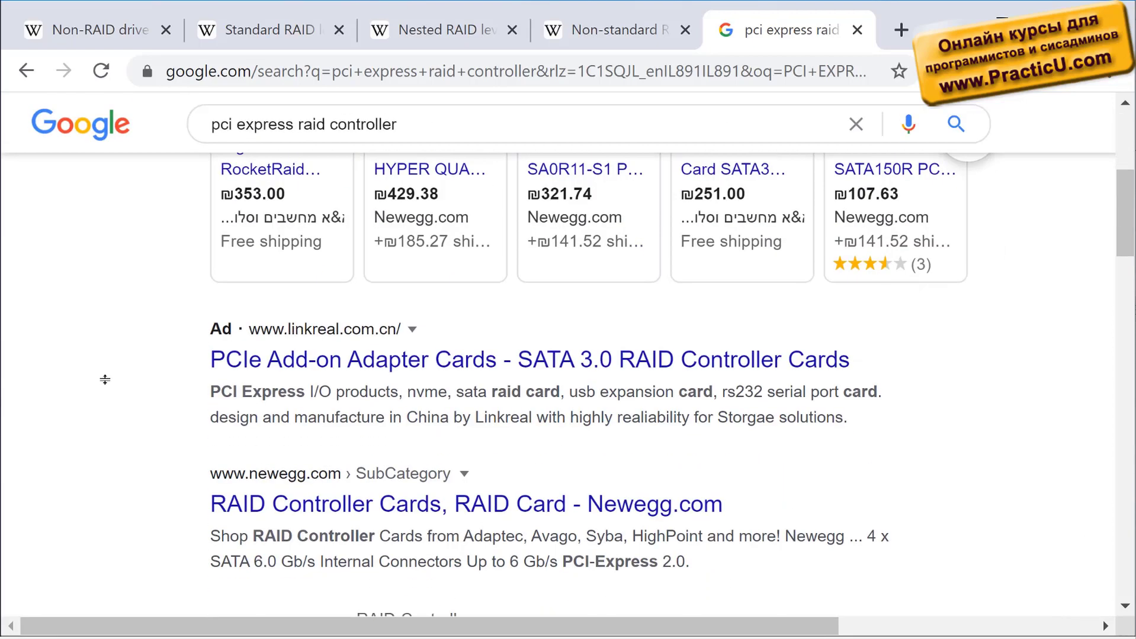
Show the image results for "pci express raid controller" and examine the pictured RAID controller cards.
scroll(101, 377, up, 6)
click(311, 212)
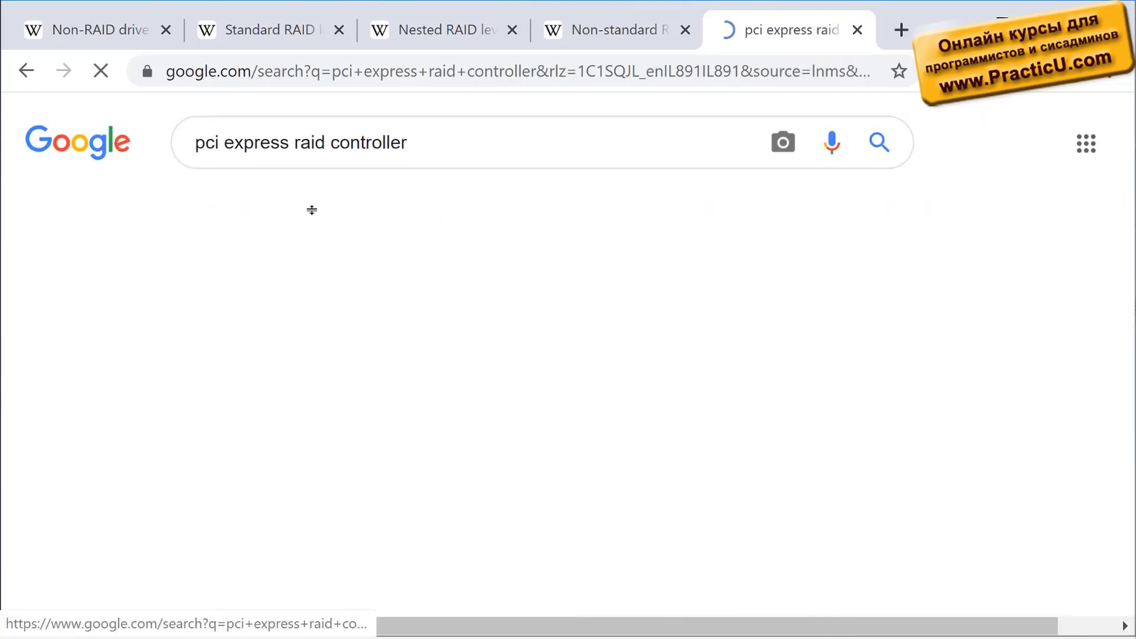
scroll(86, 350, down, 1)
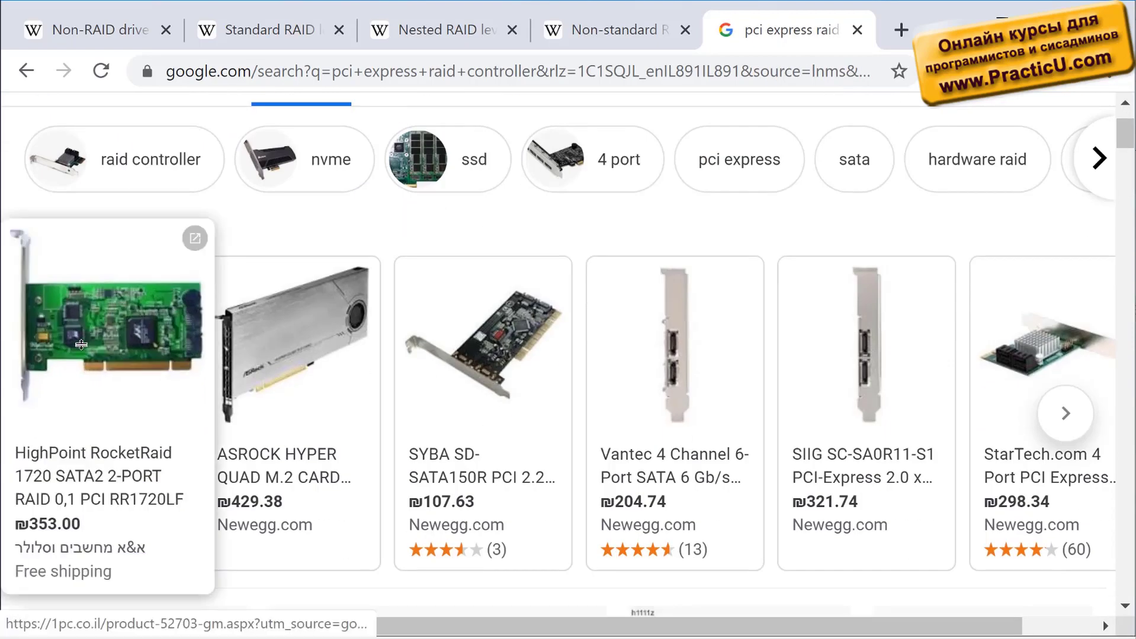
scroll(287, 388, down, 6)
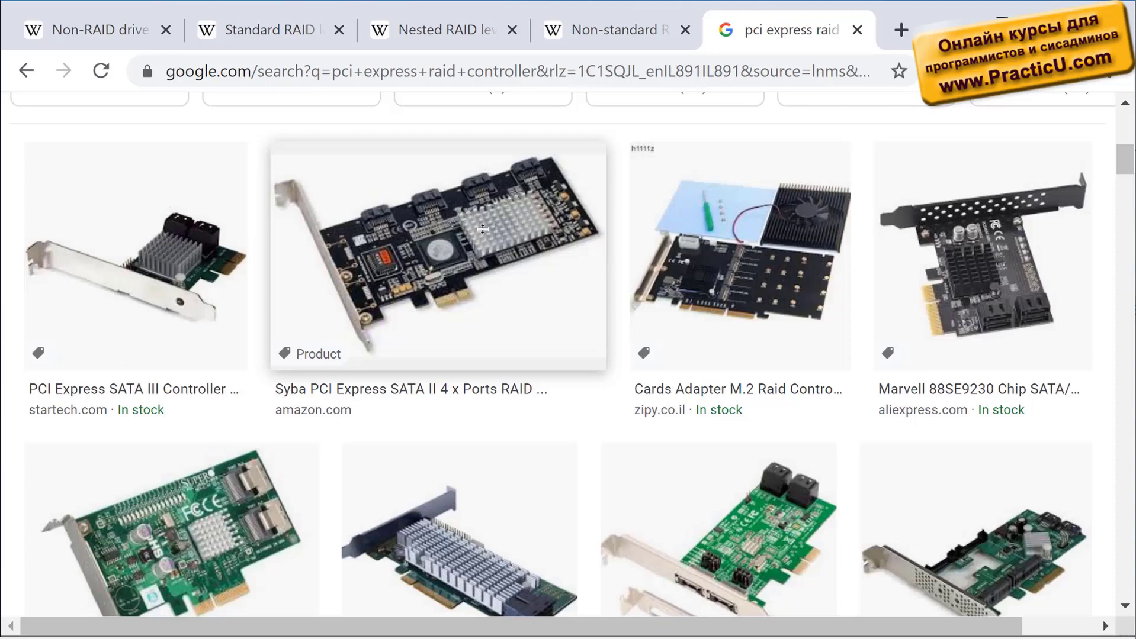
scroll(483, 229, down, 2)
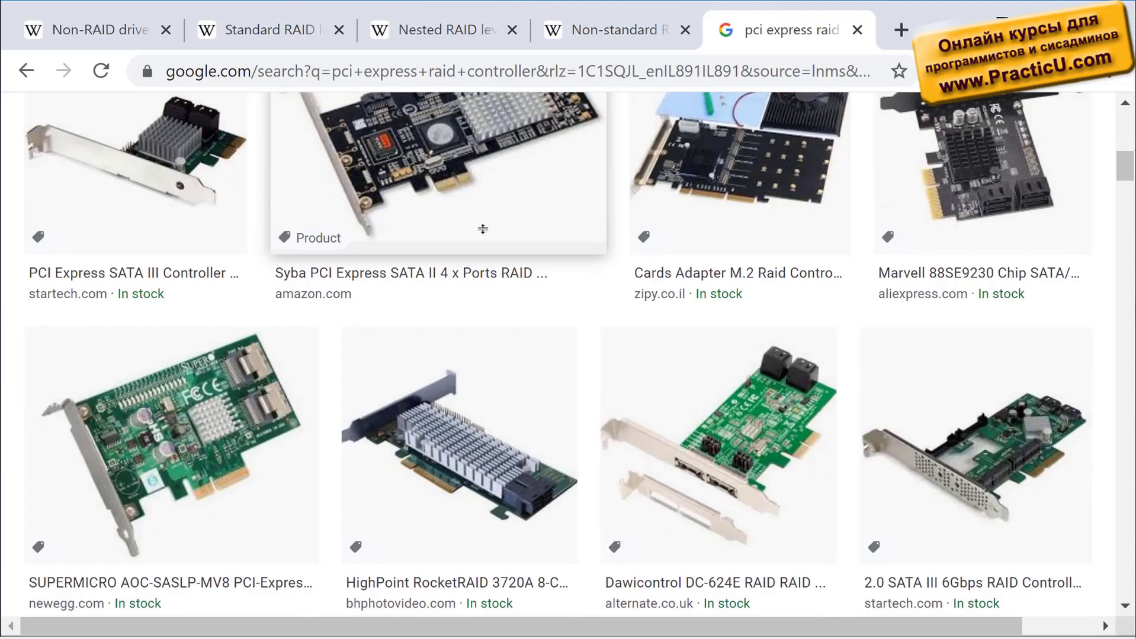
scroll(482, 230, up, 2)
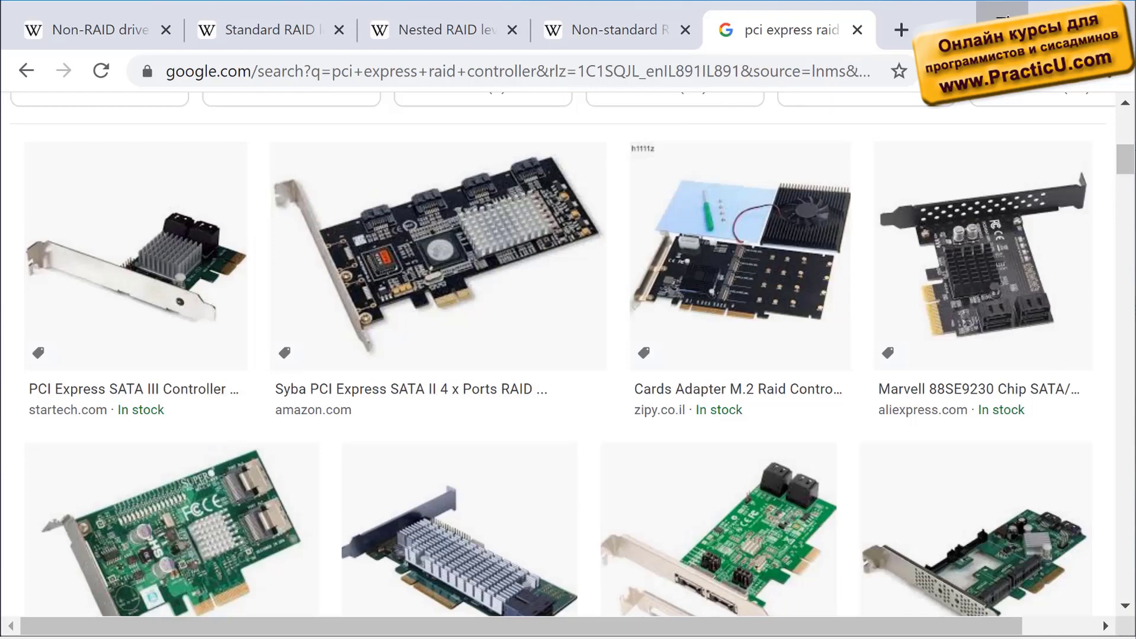
Switch back to VMware Workstation and open the Win10 guest's Device Manager to examine the storage controllers, selecting Microsoft Storage Spaces Controller.
click(1000, 11)
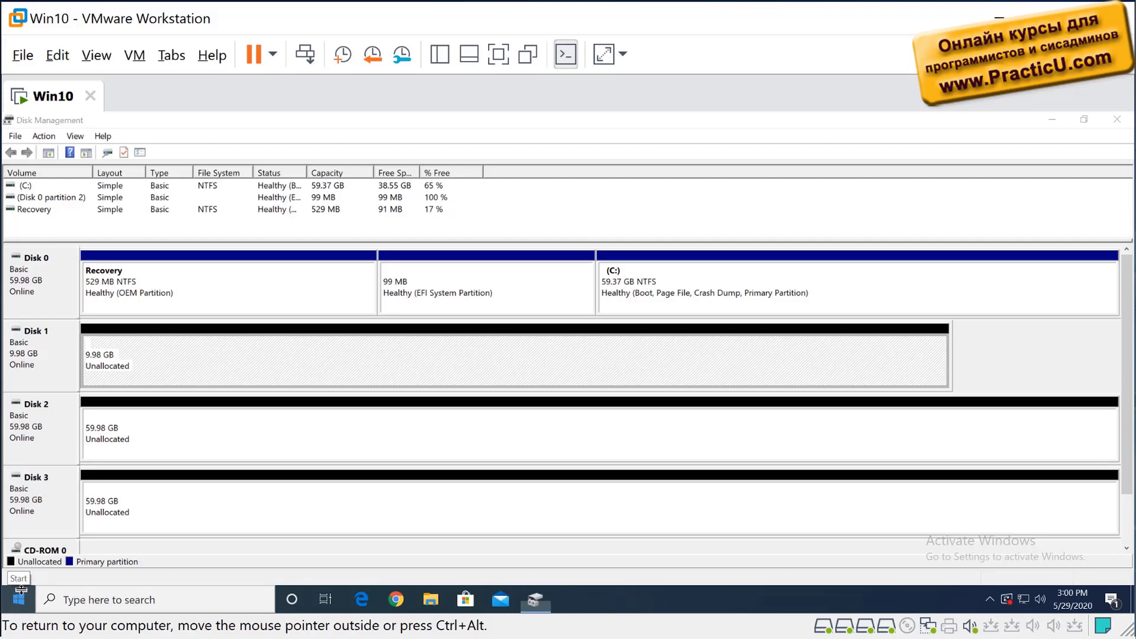
right_click(21, 590)
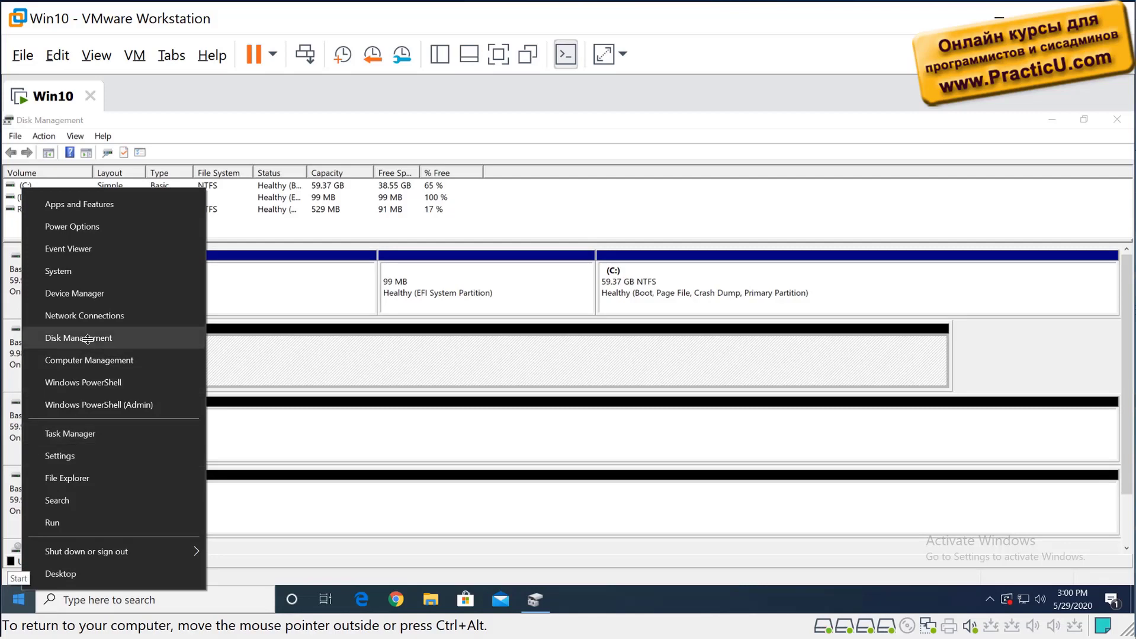
click(89, 293)
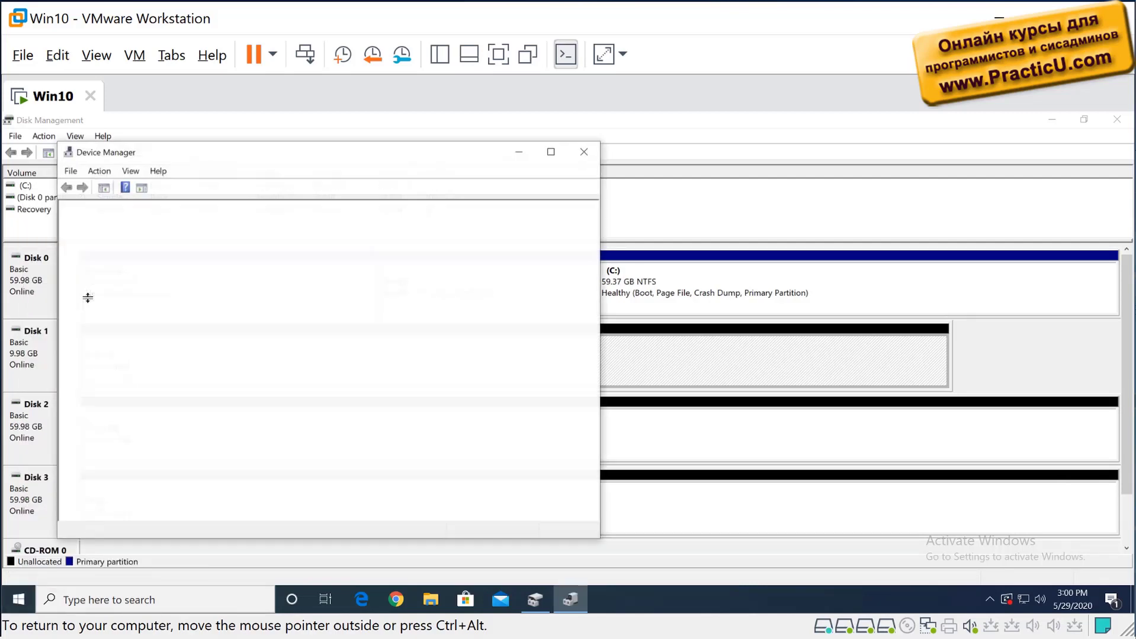
drag(262, 147, 379, 148)
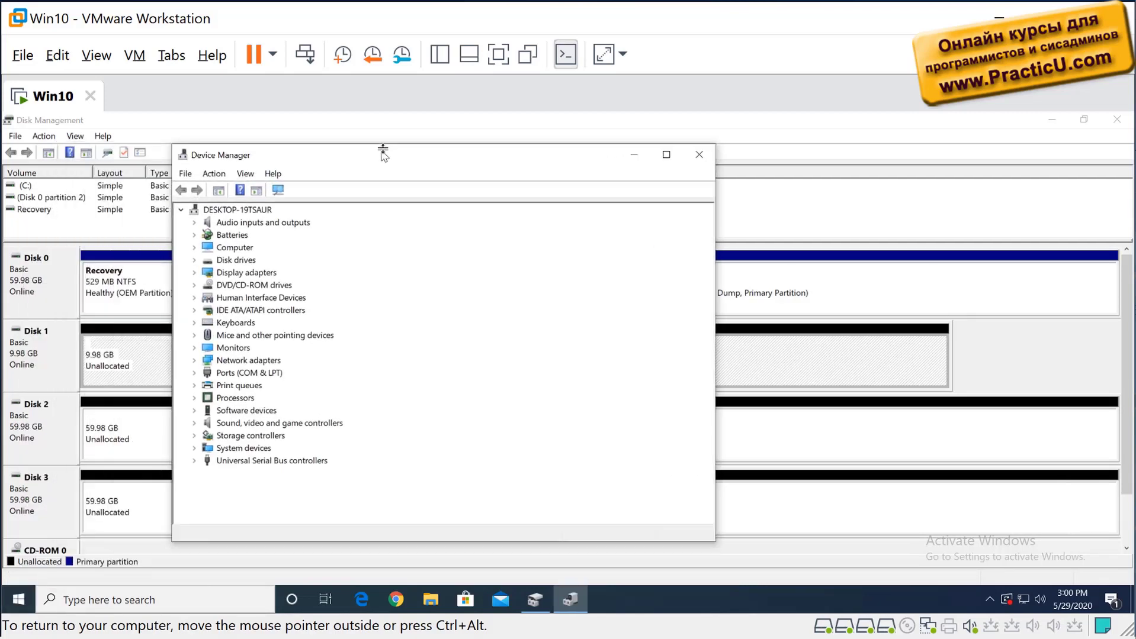
click(193, 435)
click(246, 459)
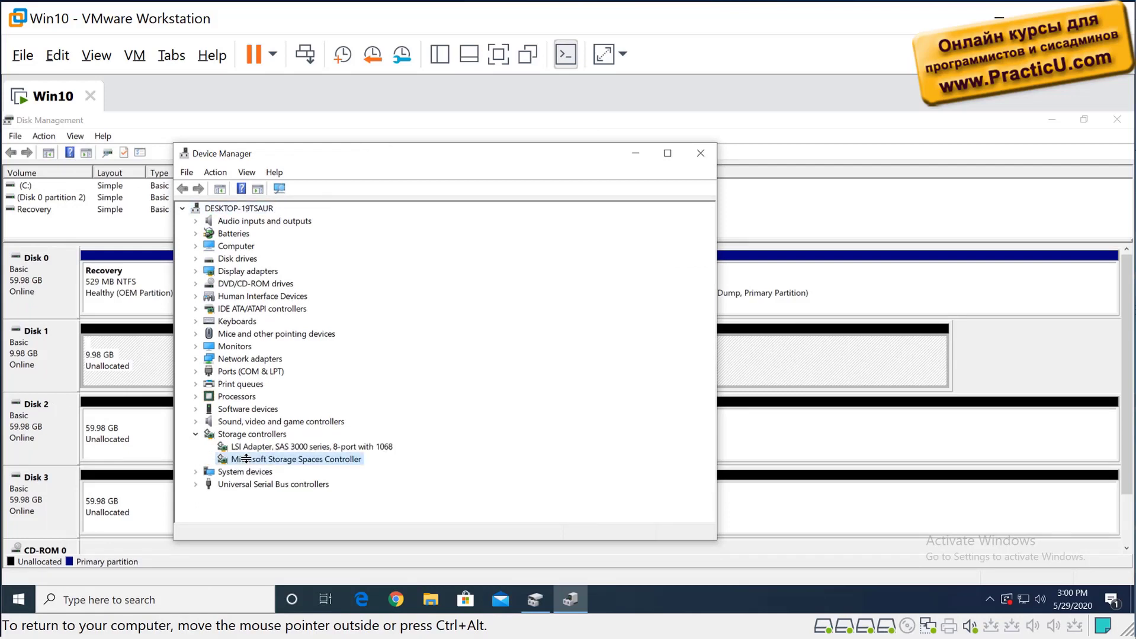